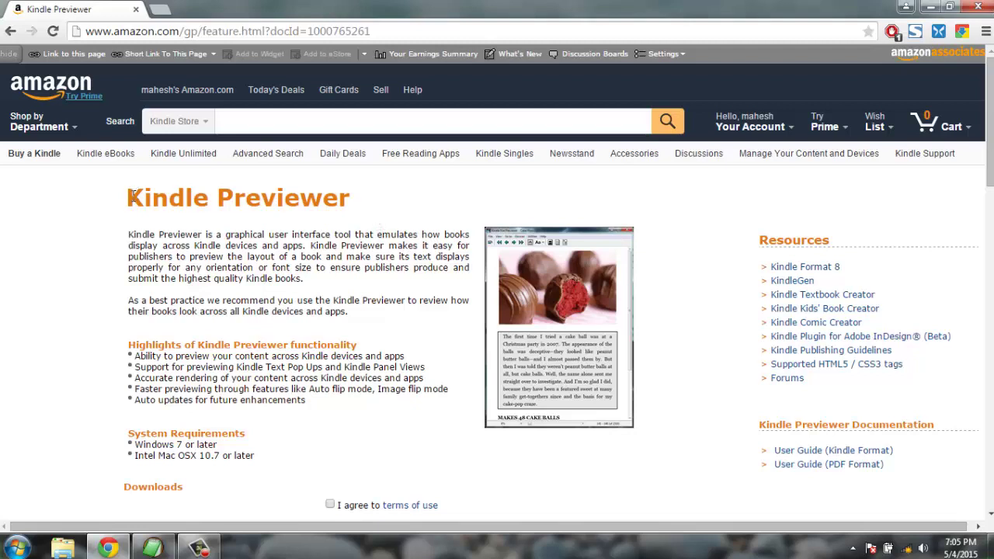
Step: Highlight the Kindle Previewer heading on Amazon's feature page, then clear the highlight
{"action": "left_click_drag", "start_coordinate": [130, 195], "coordinate": [360, 201]}
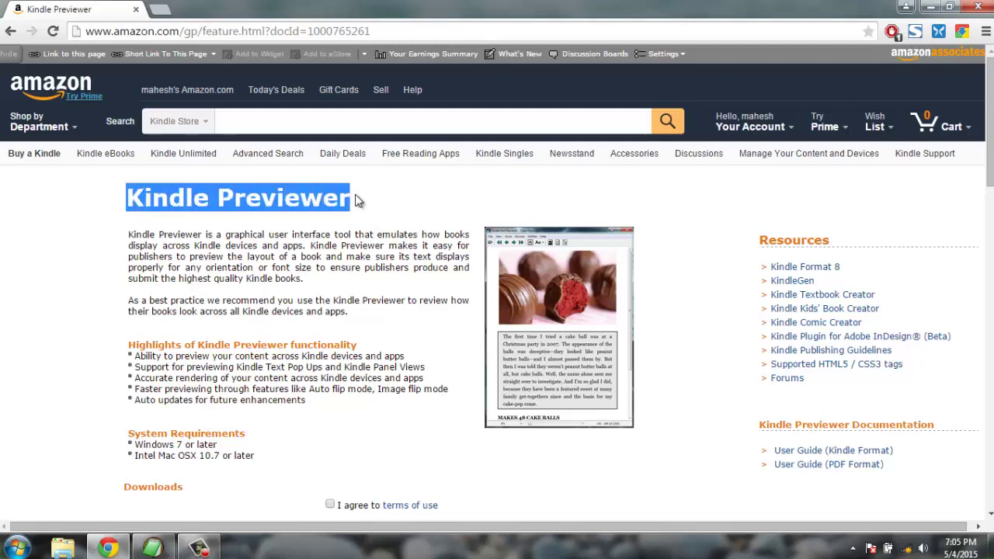
{"action": "left_click", "coordinate": [361, 201]}
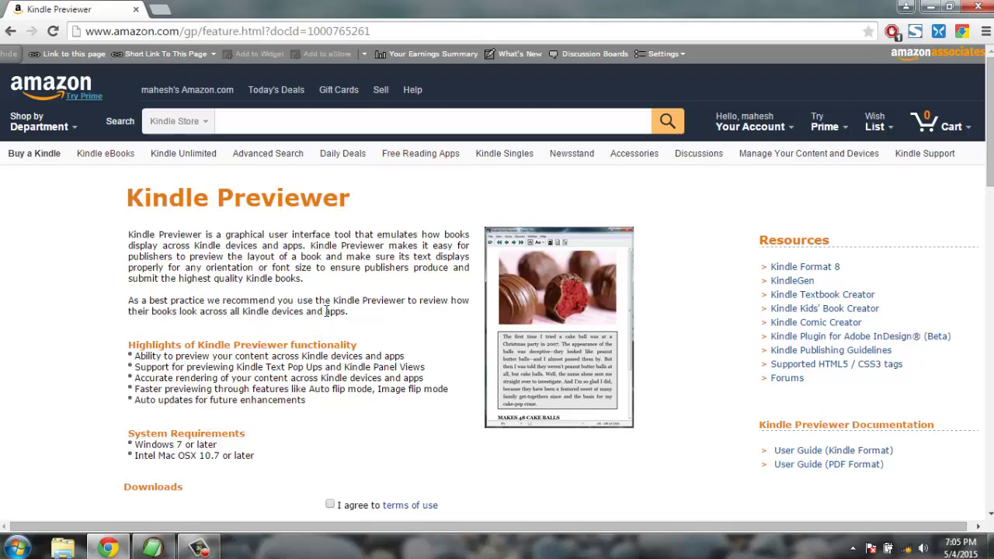
Step: Scroll down to the Downloads section and briefly highlight the Windows download description
{"action": "scroll", "coordinate": [334, 319], "scroll_direction": "down", "scroll_amount": 2}
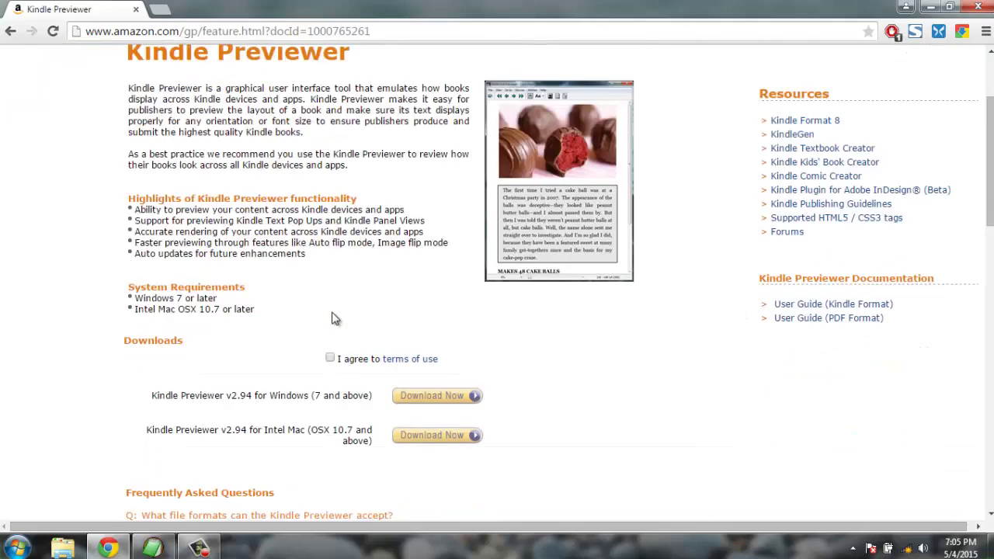
{"action": "scroll", "coordinate": [334, 318], "scroll_direction": "down", "scroll_amount": 2}
{"action": "left_click_drag", "start_coordinate": [161, 248], "coordinate": [326, 249]}
{"action": "left_click", "coordinate": [327, 249]}
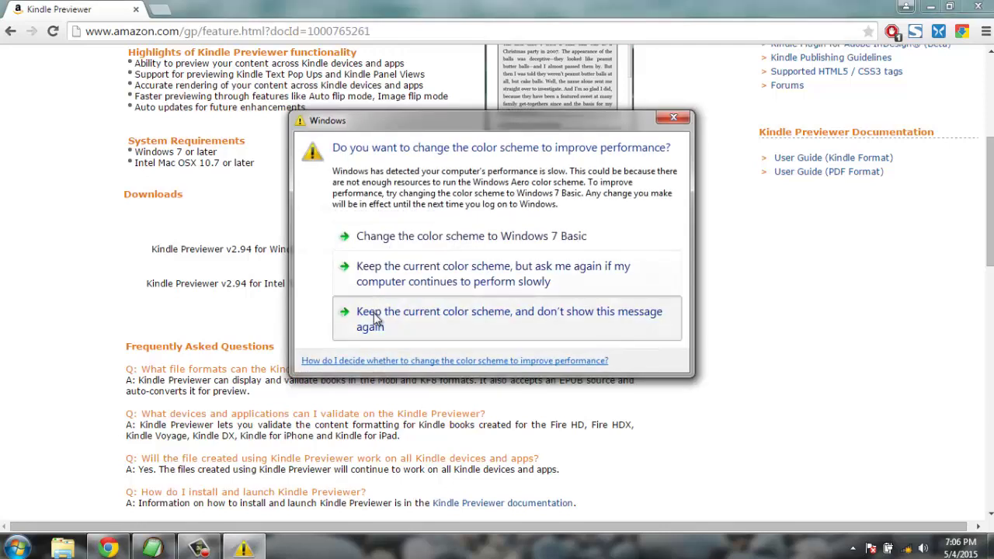
Step: Keep the current Windows colour scheme and tick 'I agree to terms of use'
{"action": "left_click", "coordinate": [342, 381]}
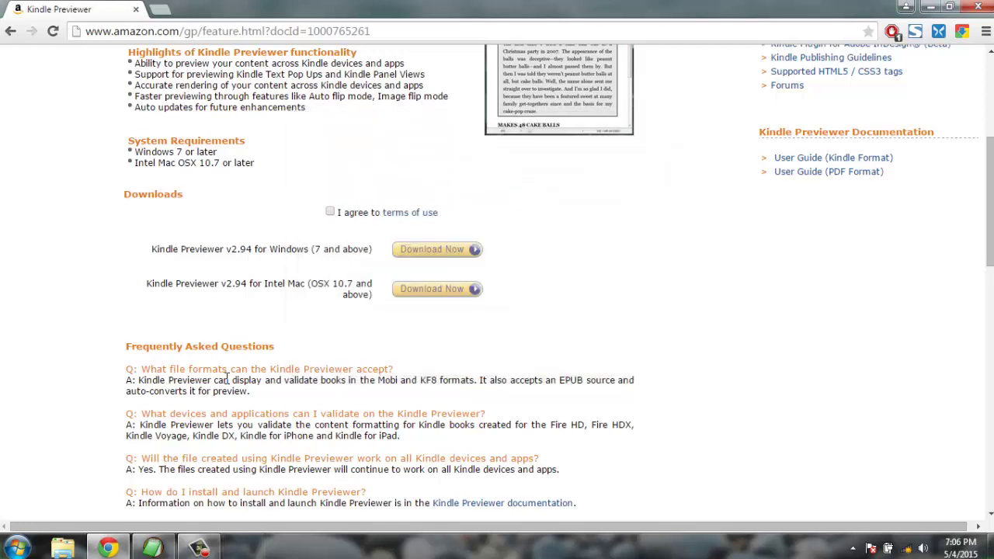
{"action": "left_click", "coordinate": [330, 212]}
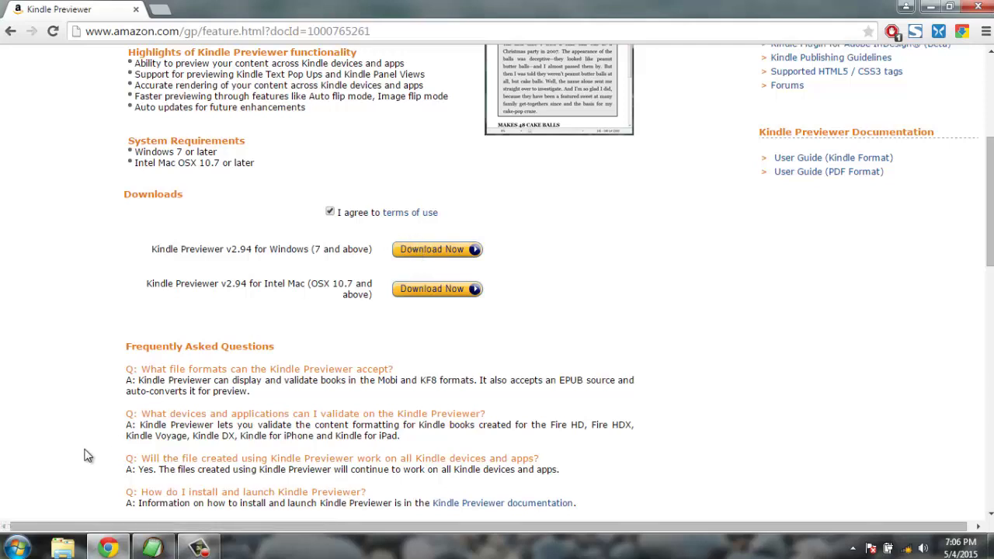
{"action": "left_click", "coordinate": [18, 548]}
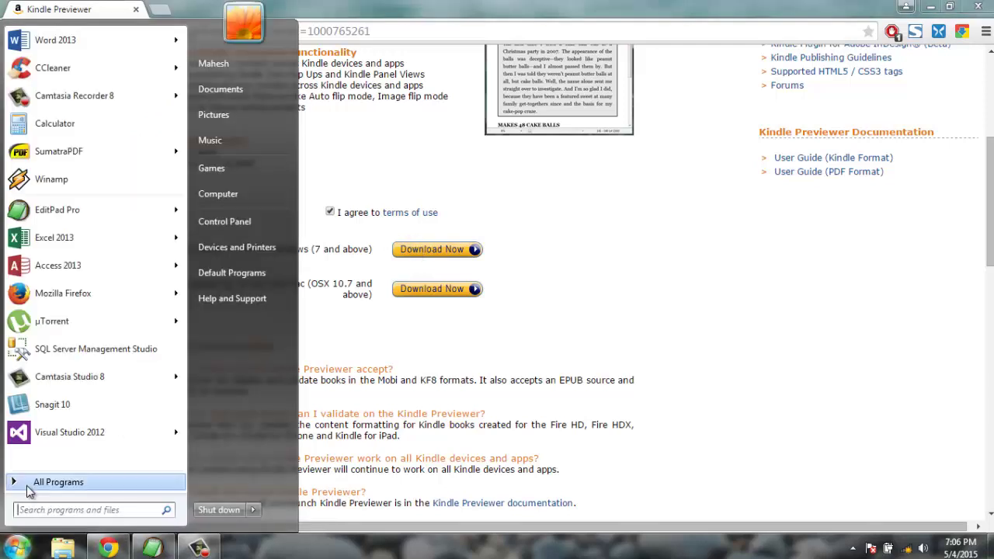
Step: Launch Kindle Previewer from All Programs > Amazon > Kindle Previewer in the Start menu
{"action": "left_click", "coordinate": [29, 486]}
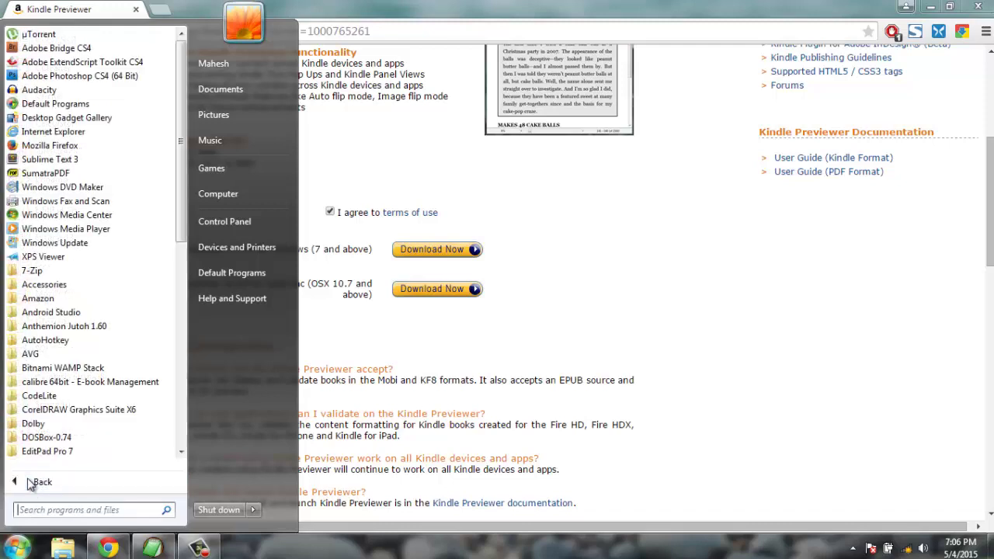
{"action": "left_click", "coordinate": [45, 303]}
{"action": "left_click", "coordinate": [56, 313]}
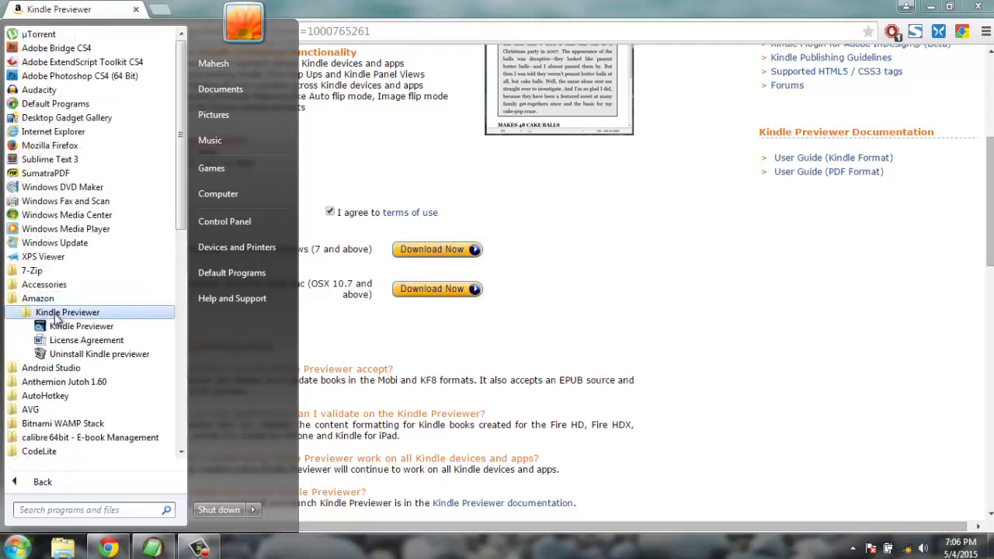
{"action": "left_click", "coordinate": [59, 327]}
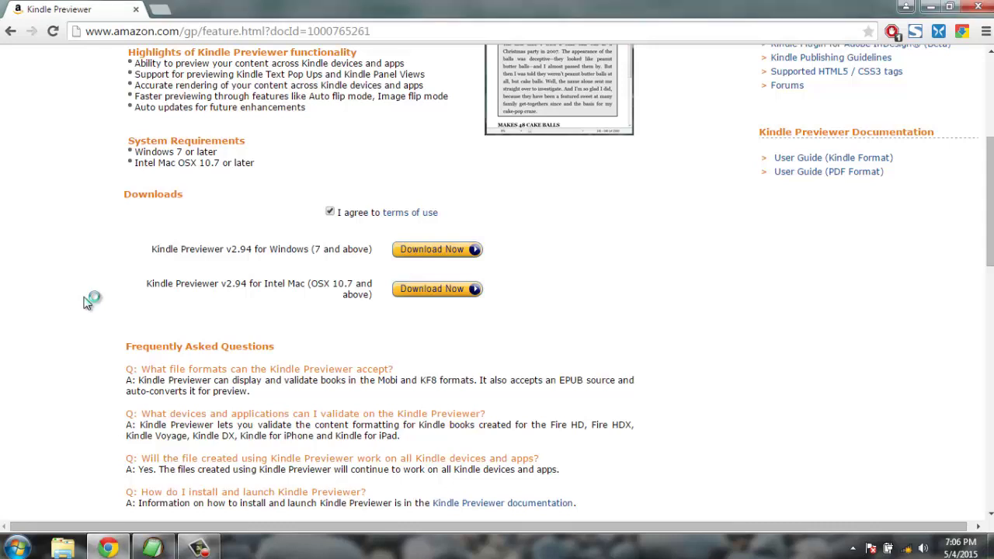
{"action": "scroll", "coordinate": [62, 301], "scroll_direction": "up", "scroll_amount": 2}
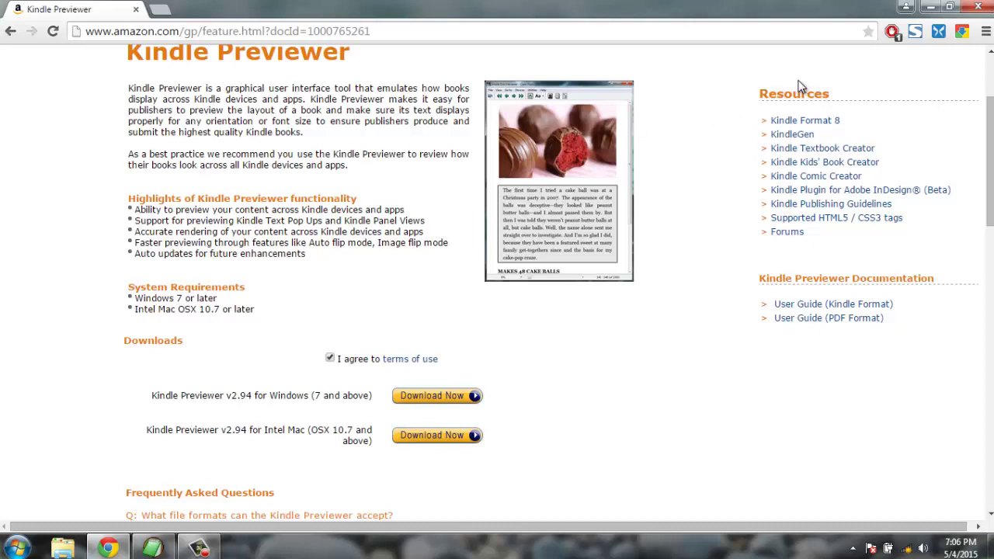
Step: Minimize Chrome, move the a-christmas-carol2 EPUB desktop icon higher, then restore Chrome
{"action": "left_click", "coordinate": [929, 8]}
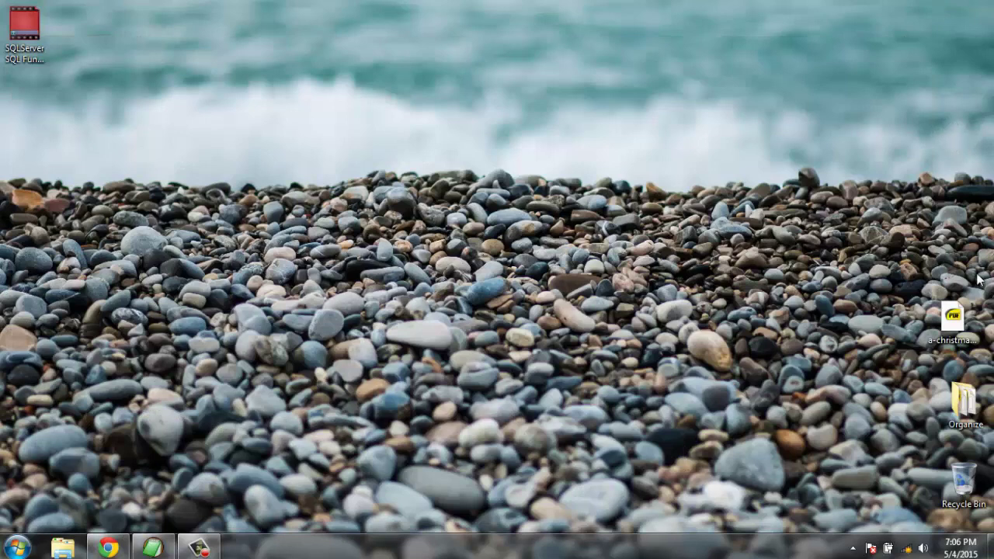
{"action": "left_click_drag", "start_coordinate": [952, 317], "coordinate": [965, 264]}
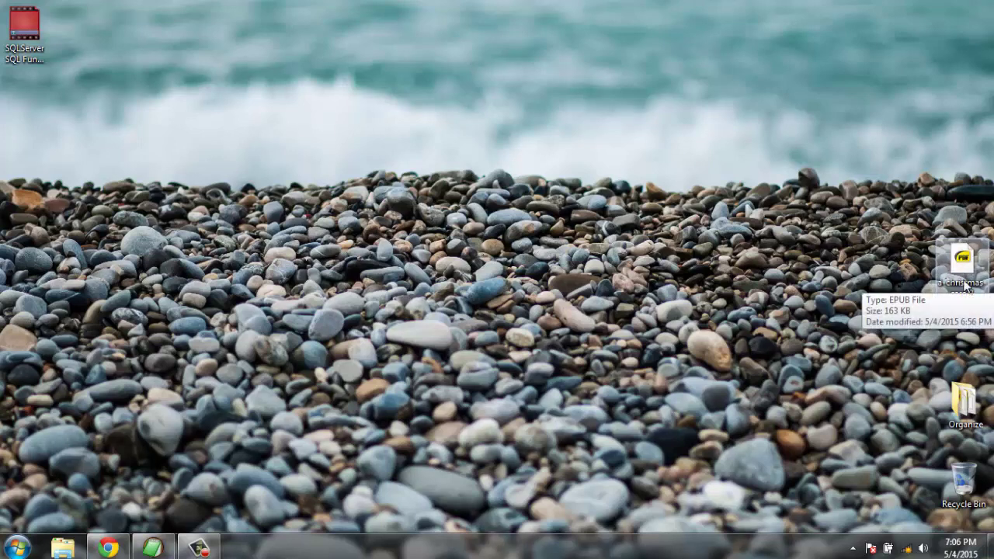
{"action": "left_click", "coordinate": [852, 262]}
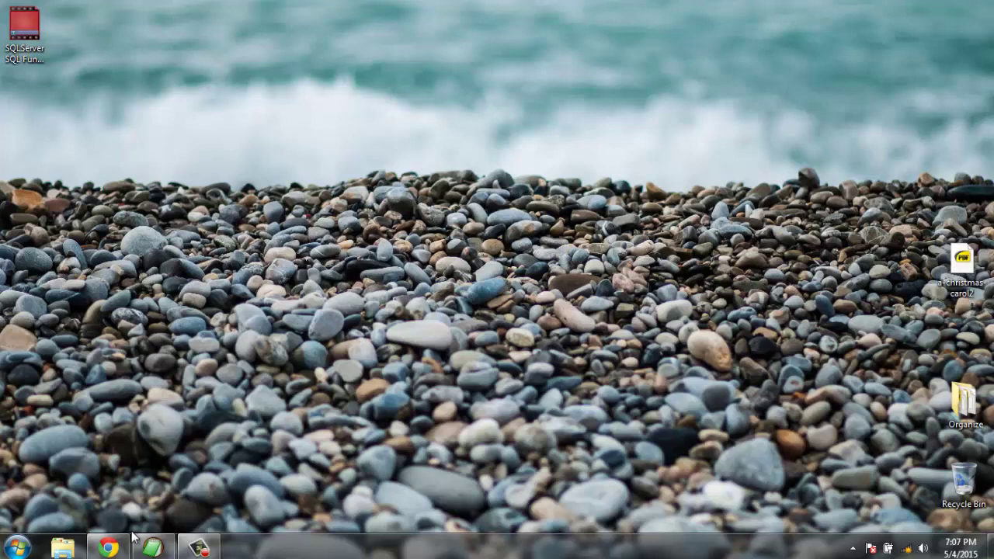
{"action": "left_click", "coordinate": [109, 548]}
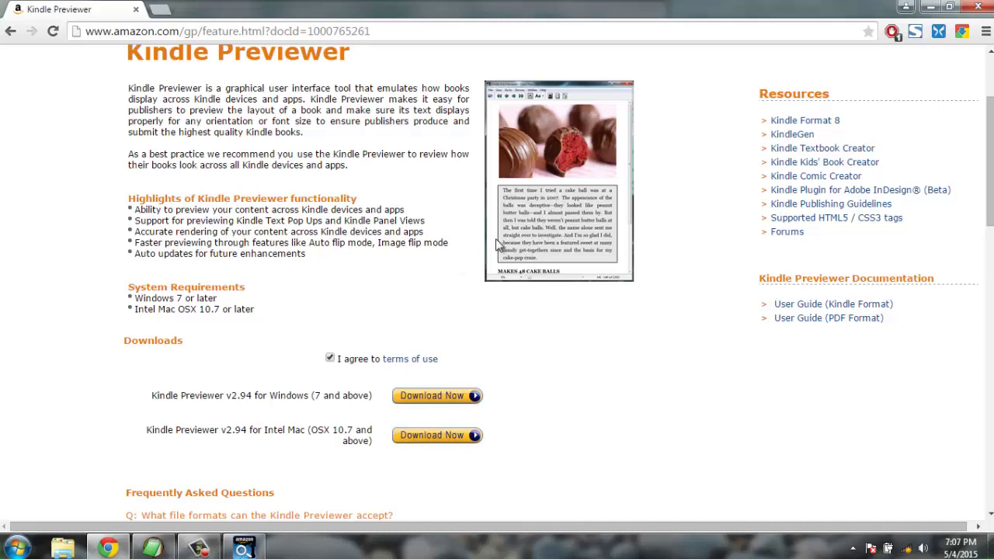
Step: Minimize Chrome and move the Kindle Previewer window to the right
{"action": "left_click", "coordinate": [929, 9]}
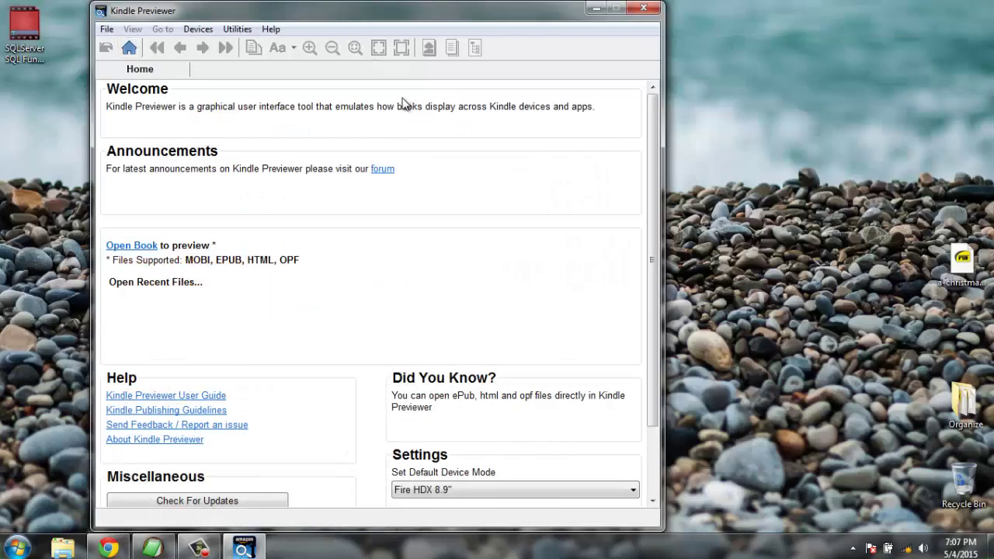
{"action": "left_click_drag", "start_coordinate": [183, 8], "coordinate": [264, 8]}
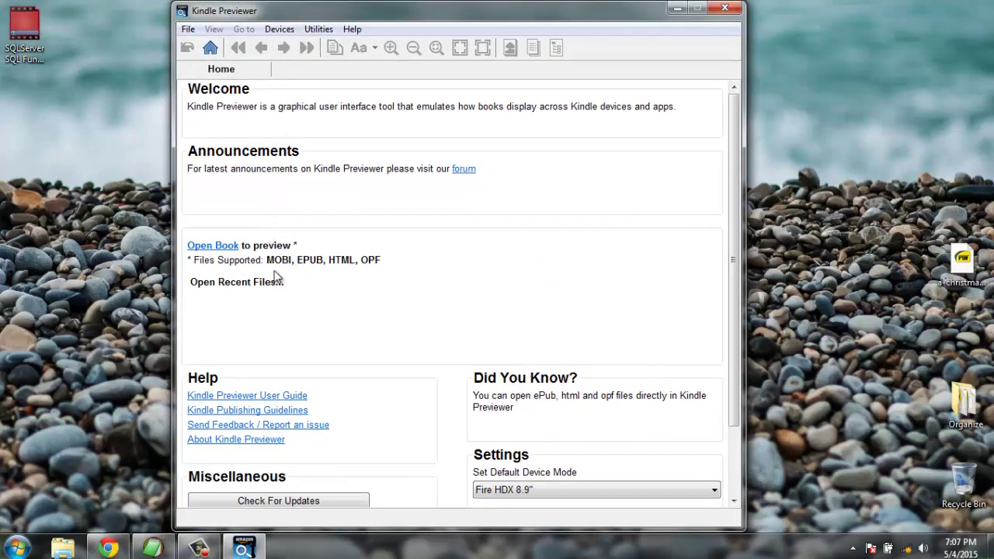
{"action": "left_click_drag", "start_coordinate": [361, 261], "coordinate": [391, 261]}
{"action": "left_click", "coordinate": [391, 261]}
Step: Keep Fire HDX 8.9" as the default device mode
{"action": "left_click", "coordinate": [547, 488]}
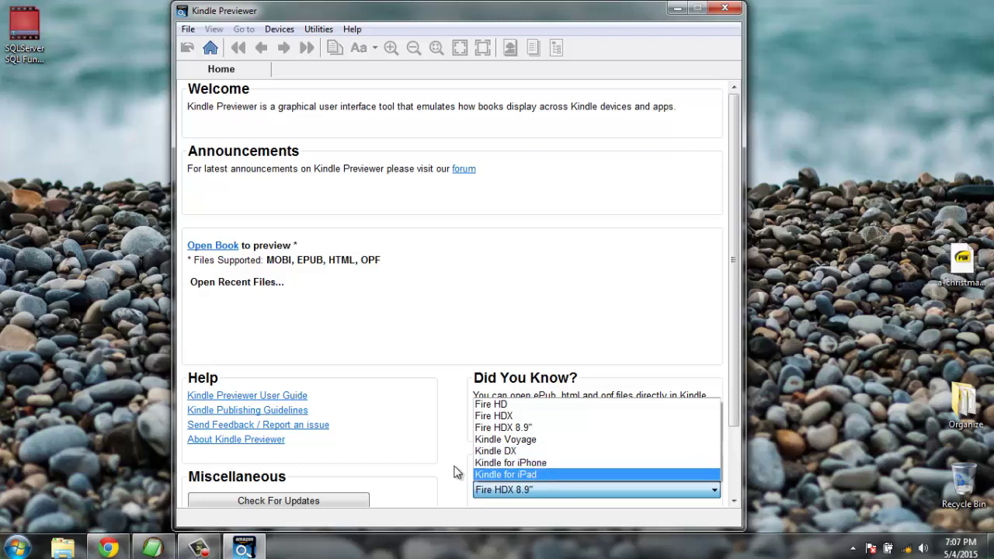
{"action": "left_click", "coordinate": [486, 429]}
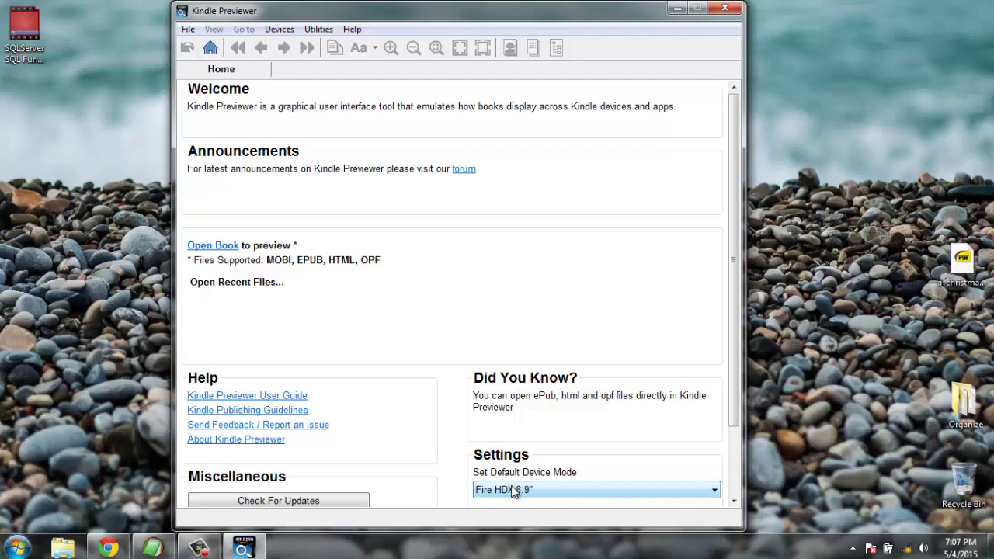
{"action": "left_click", "coordinate": [186, 31]}
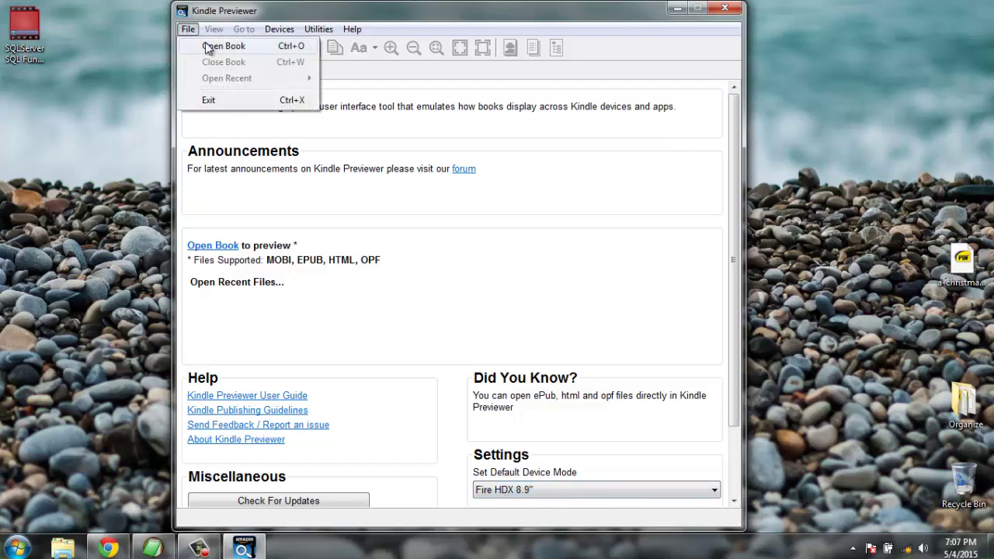
Step: Open a-christmas-carol2 from the Desktop via File > Open Book to compile it into MOBI
{"action": "left_click", "coordinate": [214, 45]}
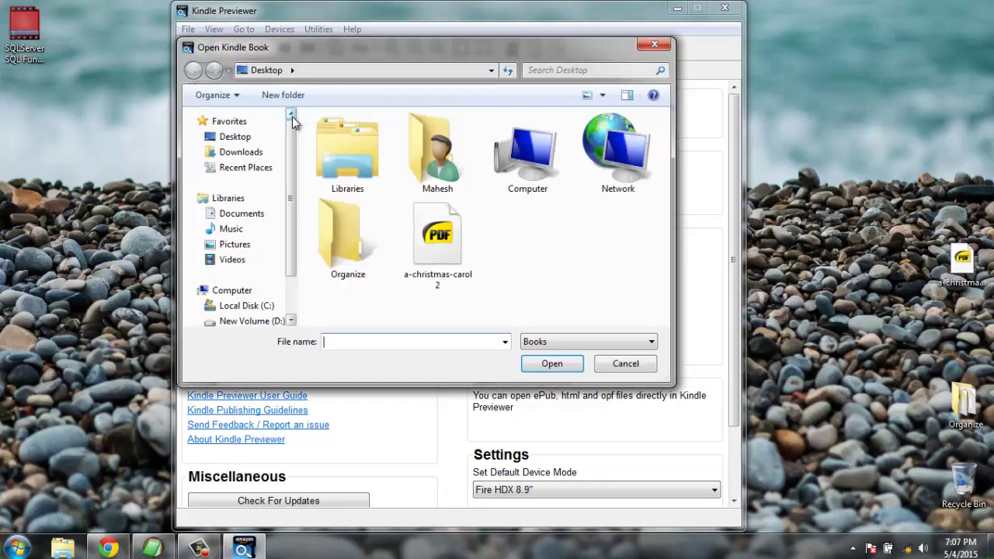
{"action": "left_click", "coordinate": [425, 243]}
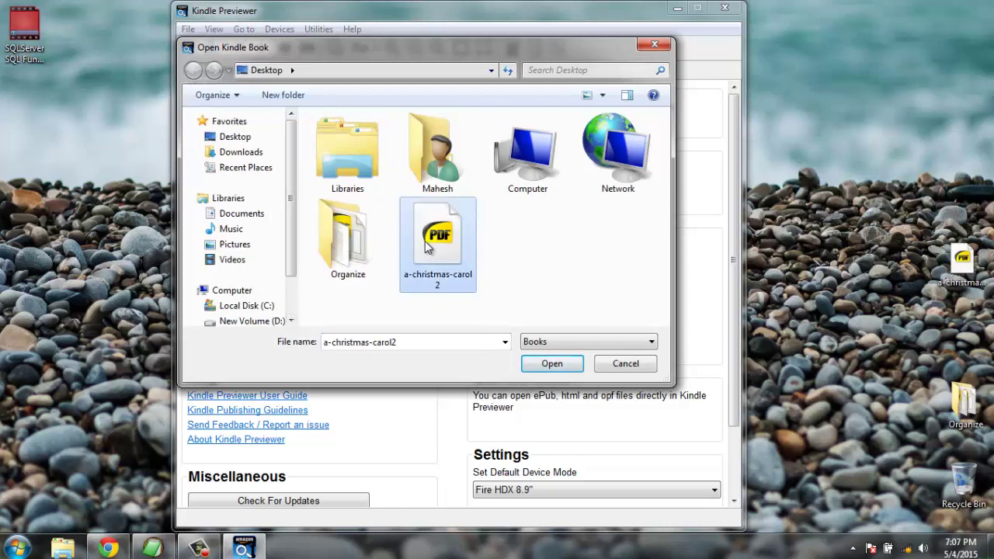
{"action": "left_click", "coordinate": [551, 365]}
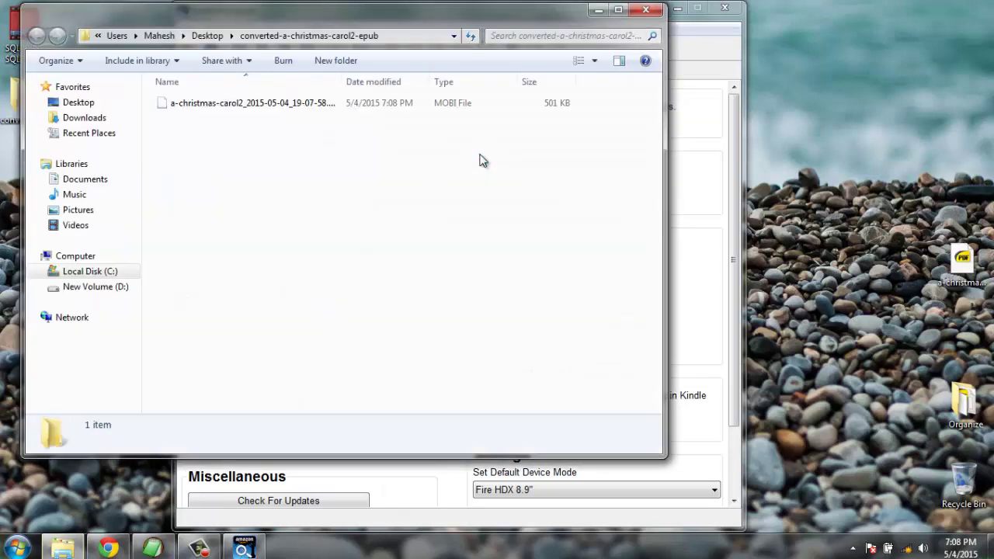
Step: Copy the compiled a-christmas-carol2 MOBI file from its output folder and paste it onto the desktop
{"action": "left_click", "coordinate": [229, 107]}
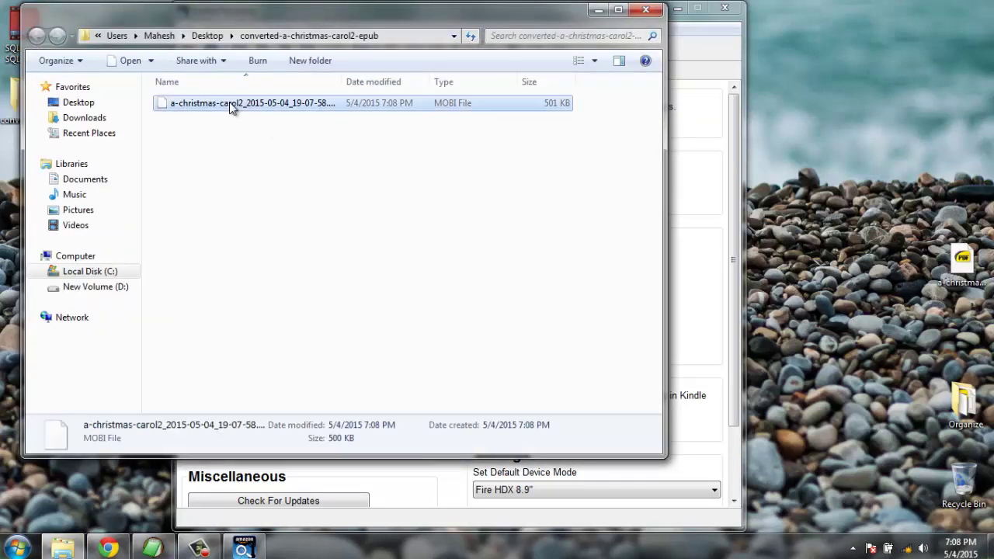
{"action": "right_click", "coordinate": [230, 103]}
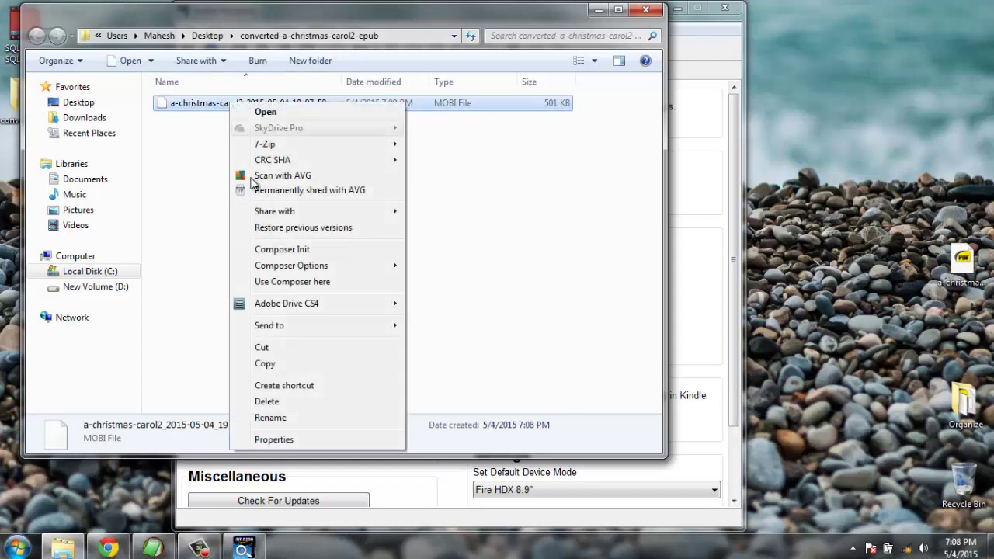
{"action": "left_click", "coordinate": [261, 369]}
{"action": "left_click", "coordinate": [646, 10]}
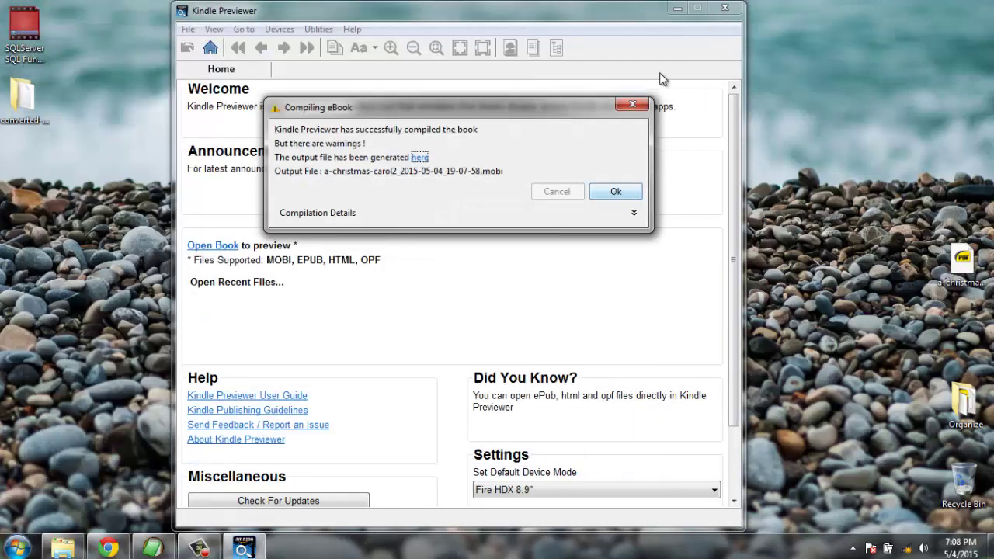
{"action": "left_click", "coordinate": [880, 91]}
{"action": "right_click", "coordinate": [880, 88]}
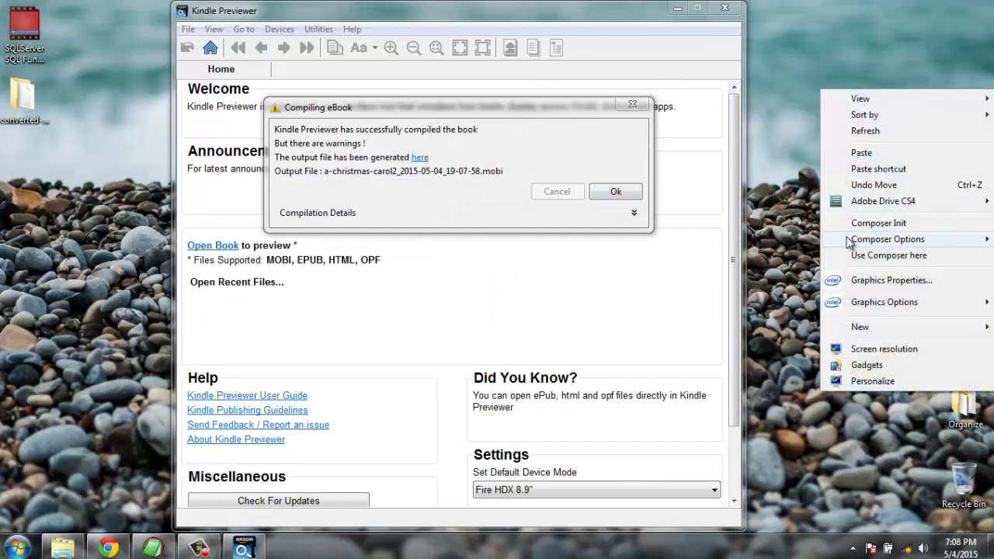
{"action": "left_click", "coordinate": [841, 152]}
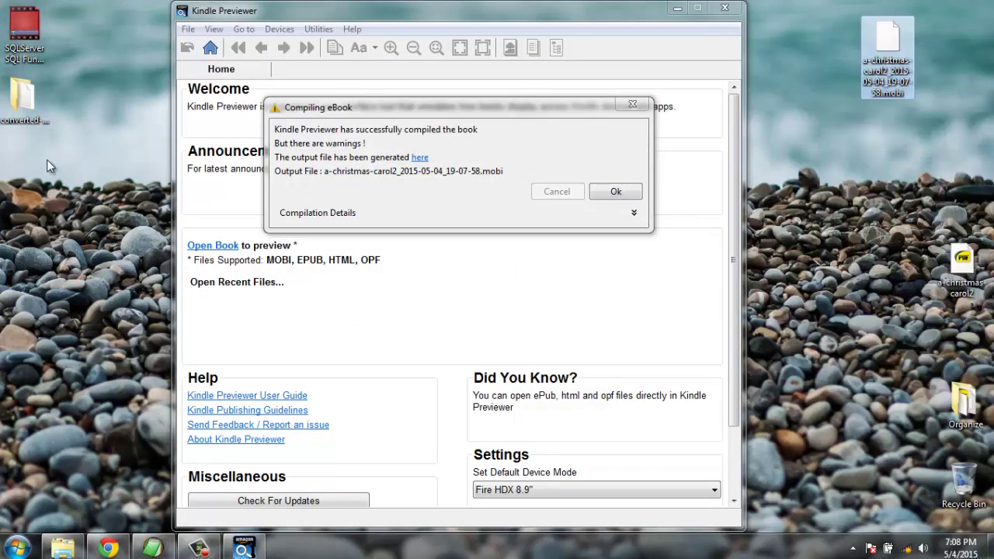
Step: Move the pasted .mobi icon lower on the desktop and bring the Compiling eBook message forward
{"action": "left_click_drag", "start_coordinate": [904, 120], "coordinate": [965, 173]}
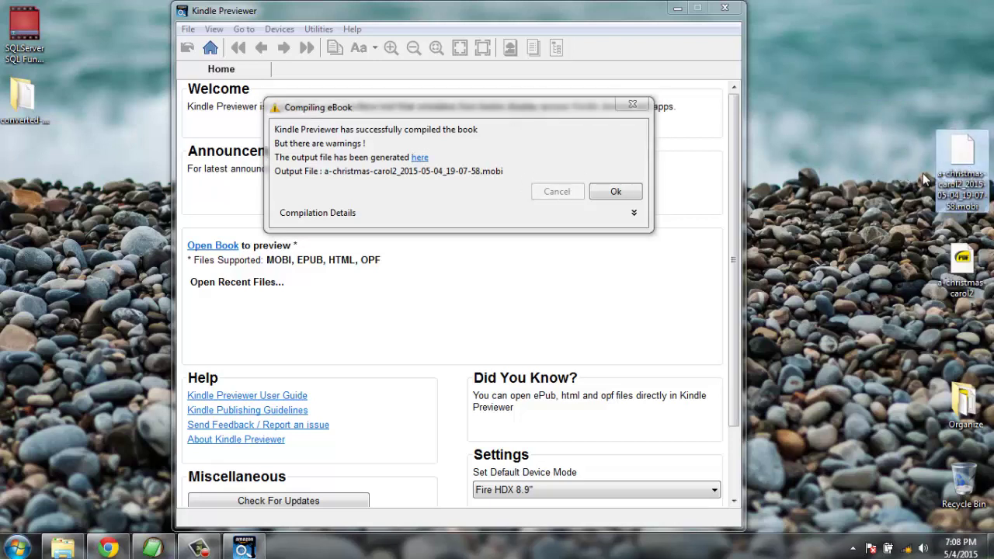
{"action": "left_click", "coordinate": [545, 107]}
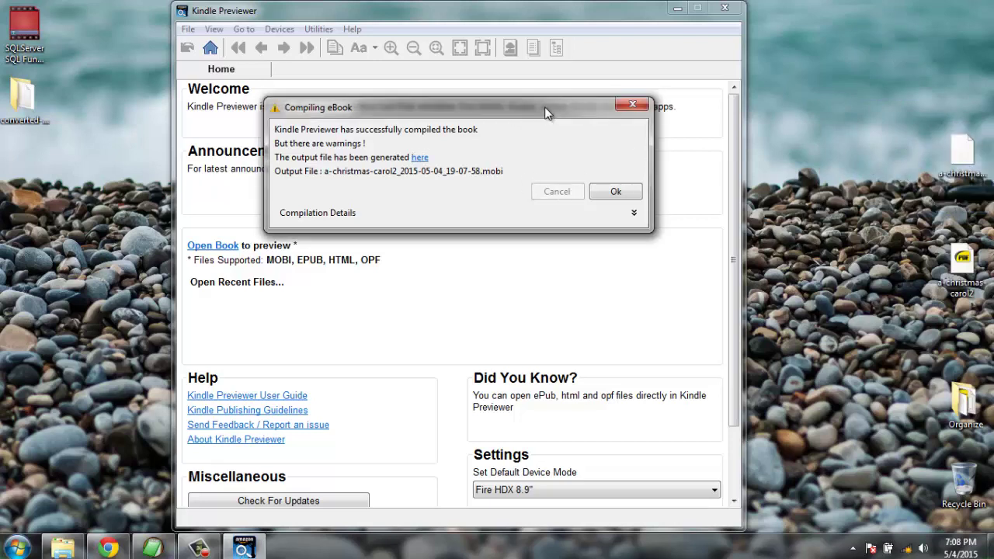
Step: Accept the compile results and page A Christmas Carol forward to page 90 of 1137
{"action": "left_click", "coordinate": [624, 194]}
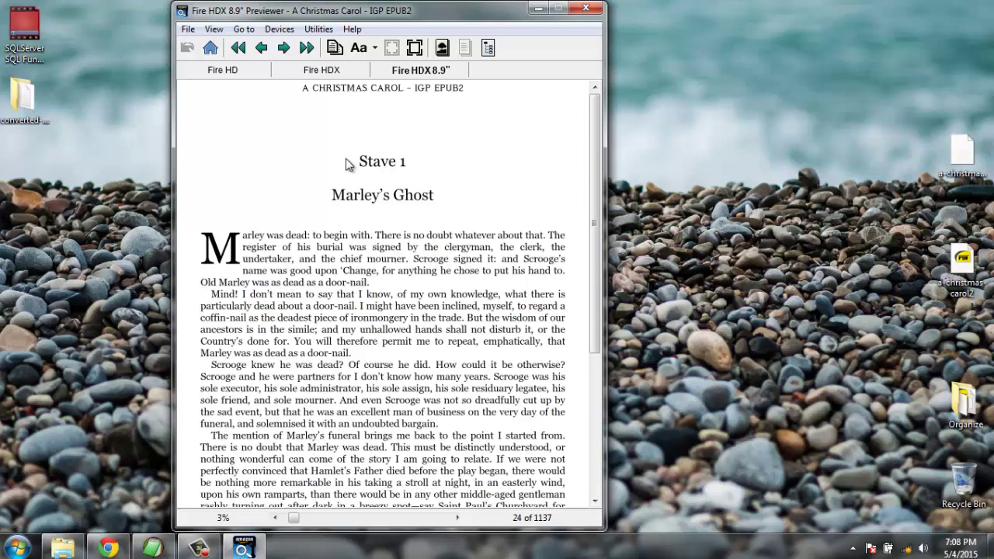
{"action": "scroll", "coordinate": [346, 163], "scroll_direction": "down", "scroll_amount": 3}
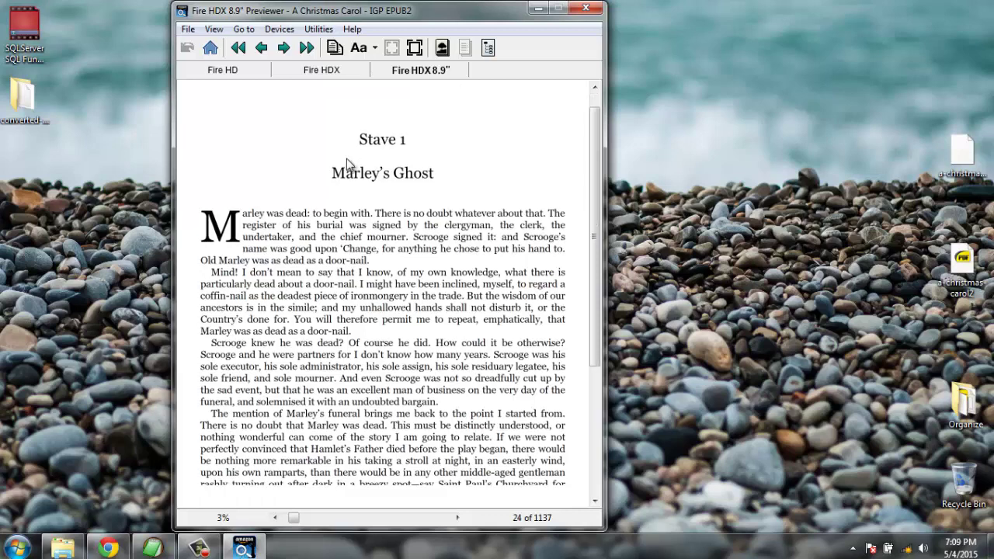
{"action": "scroll", "coordinate": [346, 165], "scroll_direction": "down", "scroll_amount": 3}
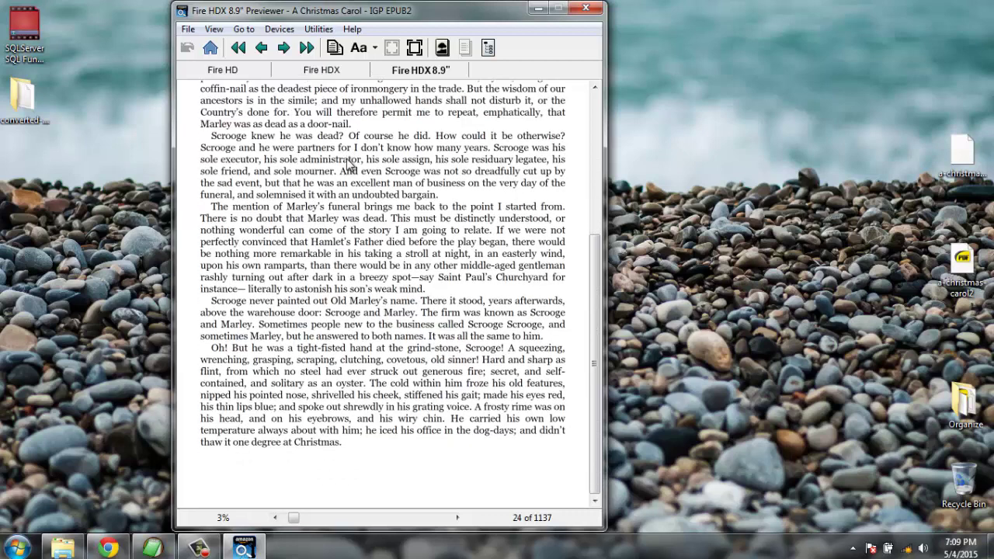
{"action": "left_click", "coordinate": [284, 48]}
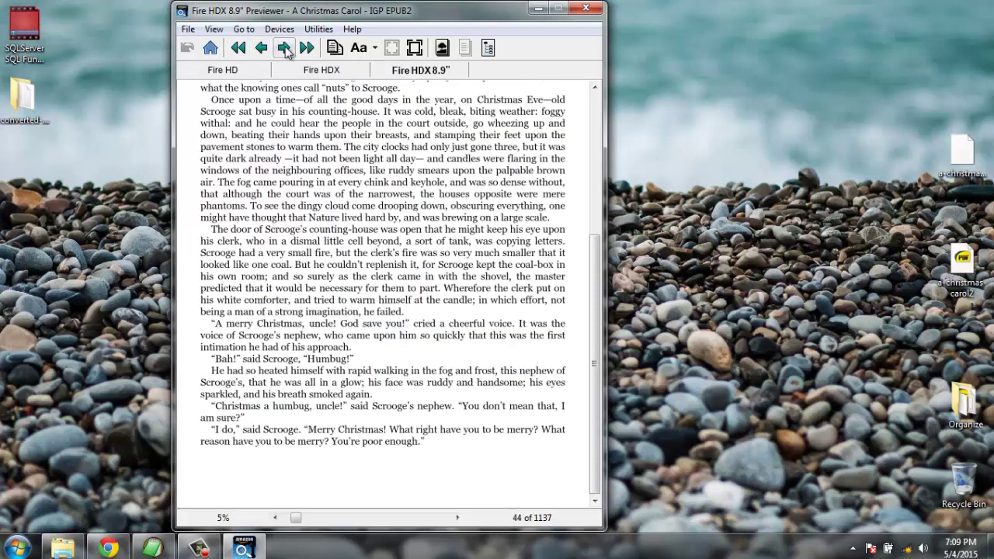
{"action": "left_click", "coordinate": [284, 48]}
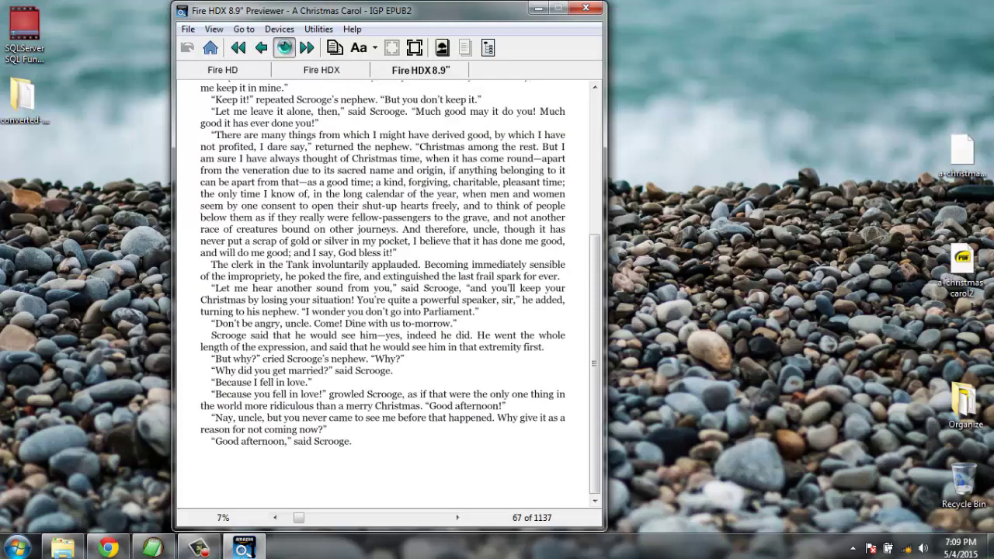
{"action": "left_click", "coordinate": [285, 48]}
{"action": "left_click", "coordinate": [285, 49]}
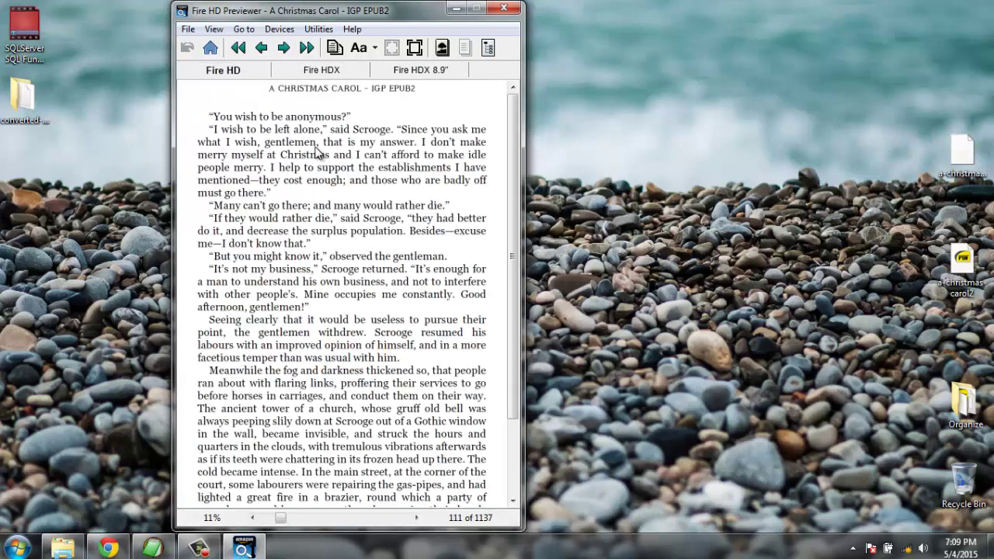
Step: Switch the preview to the Fire HDX device layout, still at page 111 of 1137
{"action": "mouse_move", "coordinate": [513, 116]}
{"action": "left_mouse_down"}
{"action": "mouse_move", "coordinate": [526, 240]}
{"action": "mouse_move", "coordinate": [531, 191]}
{"action": "mouse_move", "coordinate": [514, 117]}
{"action": "left_mouse_up"}
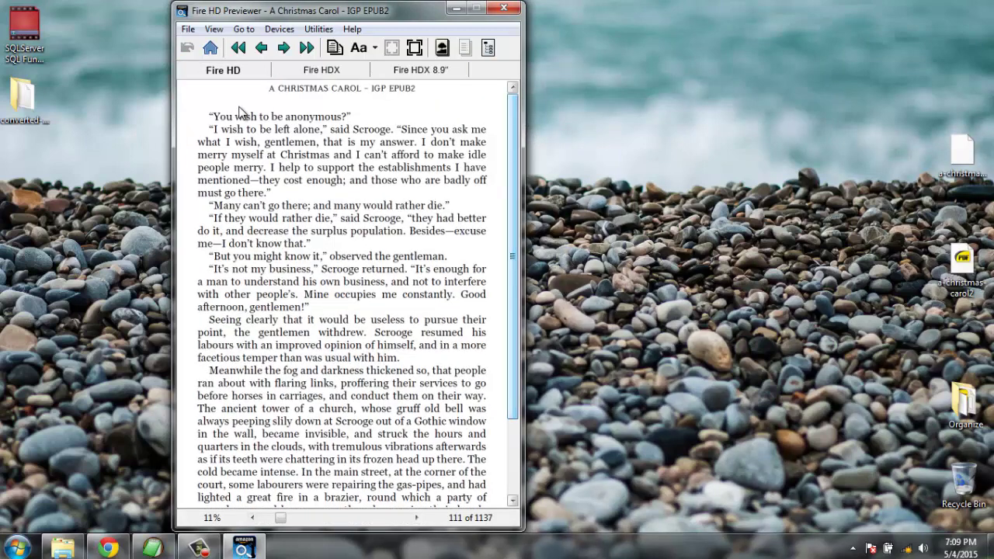
{"action": "left_click", "coordinate": [318, 69]}
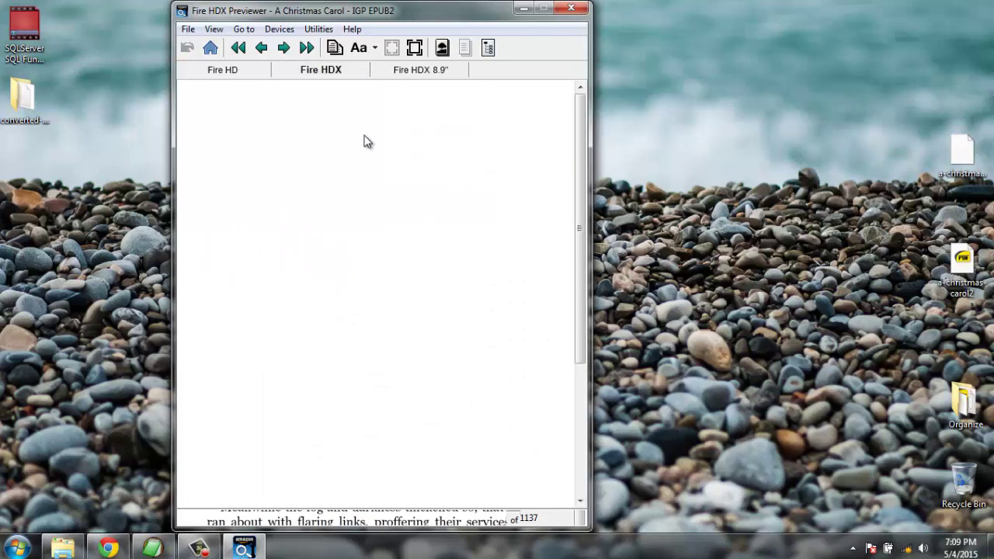
{"action": "left_click_drag", "start_coordinate": [581, 144], "coordinate": [587, 273]}
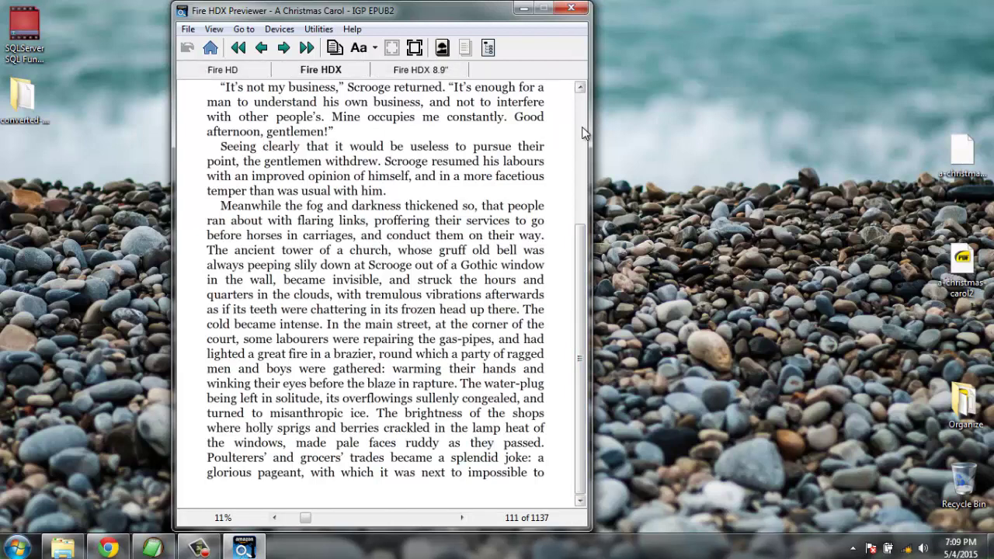
{"action": "scroll", "coordinate": [584, 132], "scroll_direction": "up", "scroll_amount": 2}
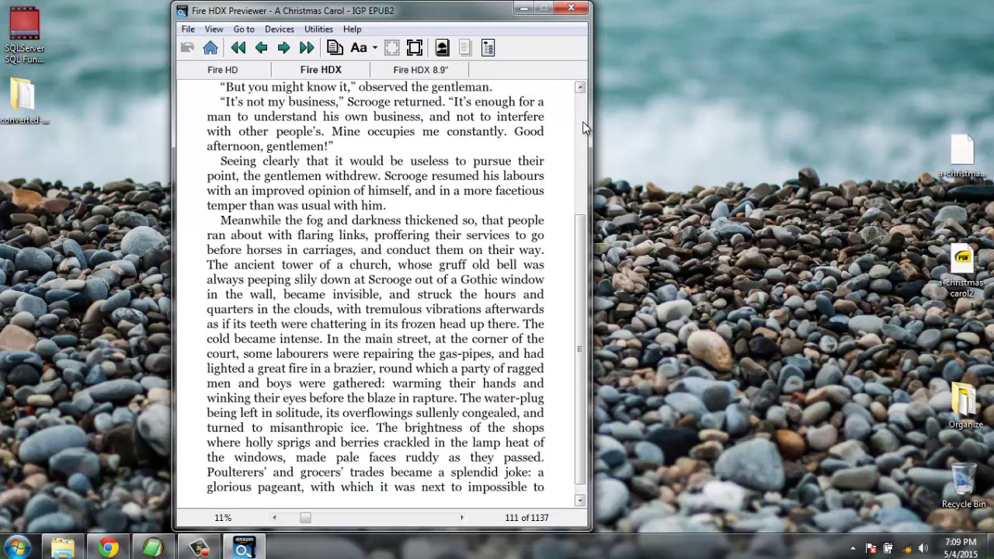
{"action": "scroll", "coordinate": [582, 121], "scroll_direction": "up", "scroll_amount": 2}
{"action": "left_click", "coordinate": [961, 156]}
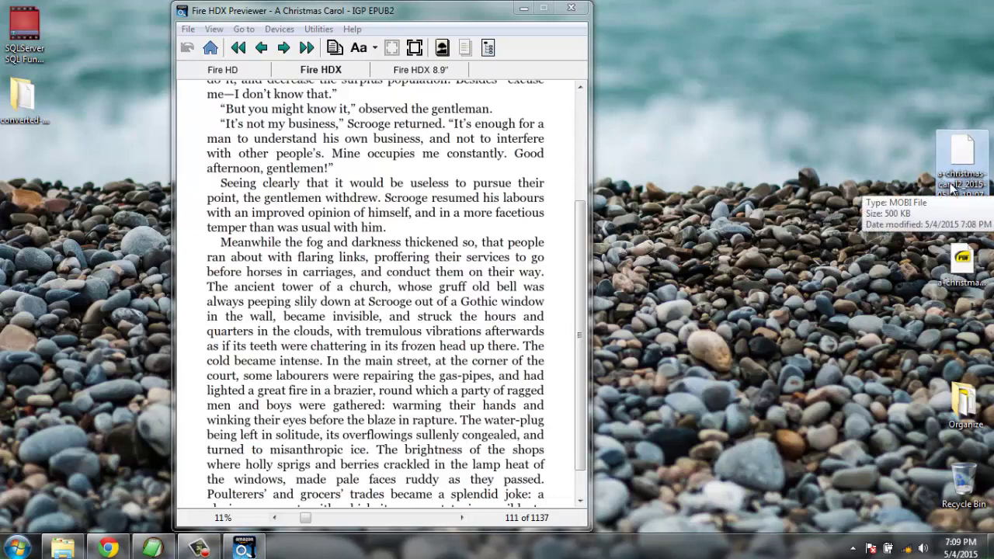
{"action": "left_click", "coordinate": [454, 27]}
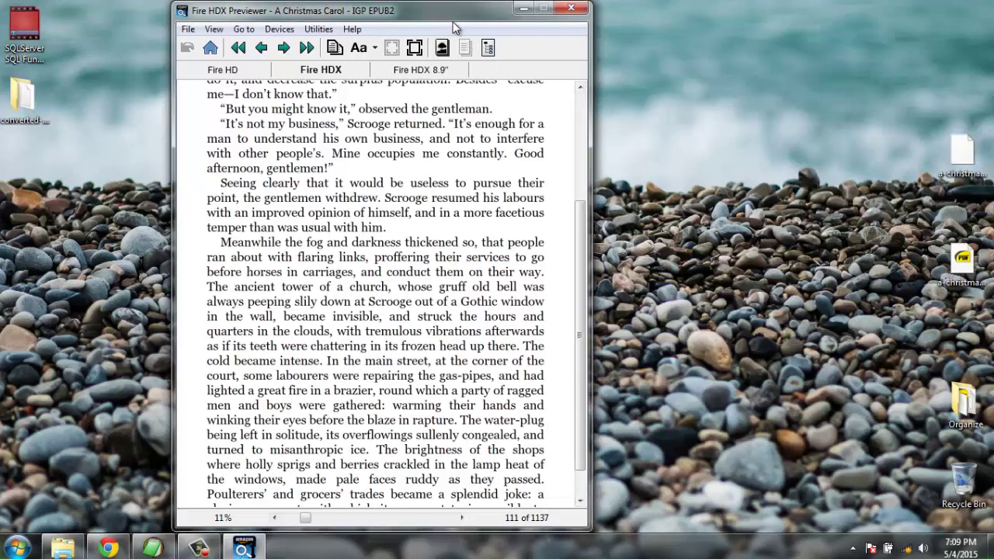
{"action": "left_click", "coordinate": [964, 264]}
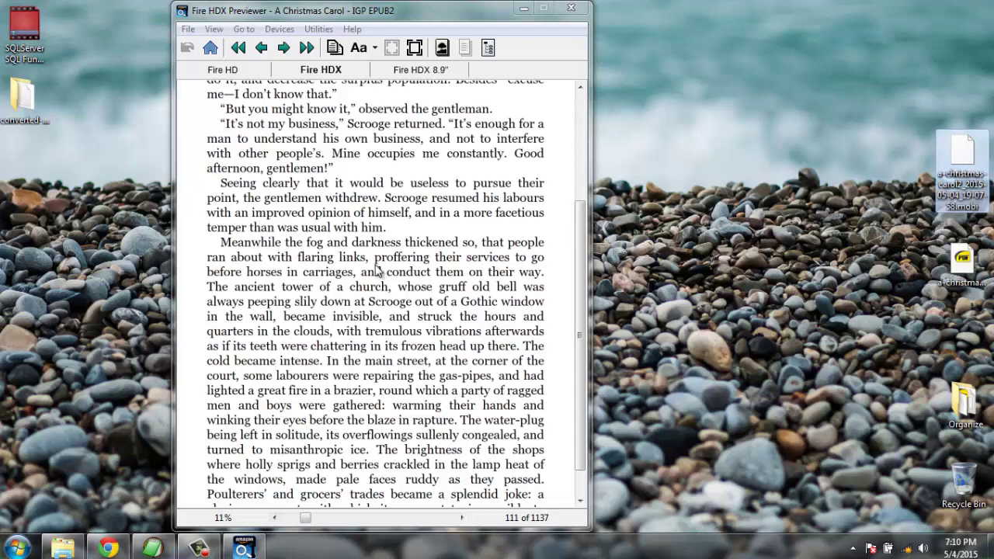
Step: Launch Sigil from the Start menu's Sigil folder, then return to the top of the Fire HDX page
{"action": "left_click", "coordinate": [17, 547]}
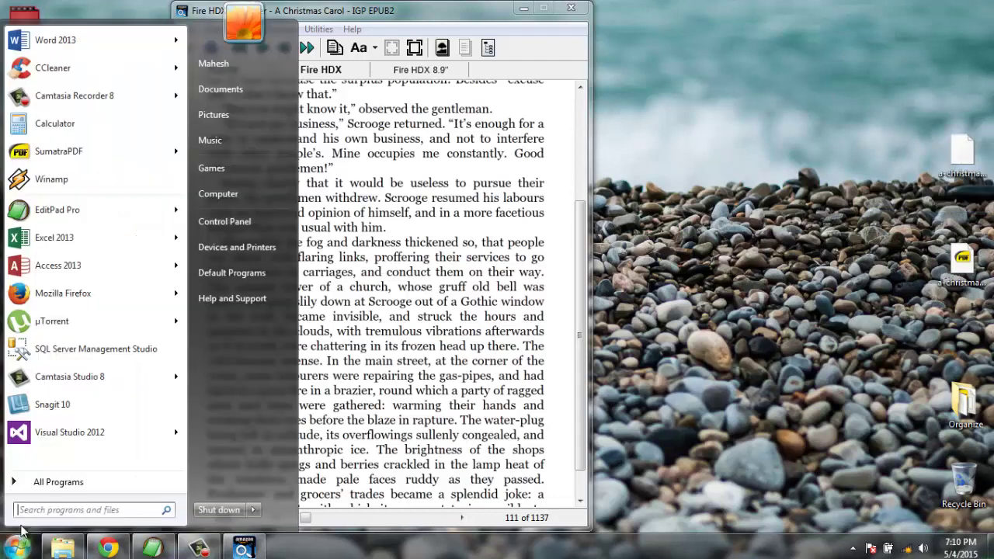
{"action": "left_click", "coordinate": [27, 483]}
{"action": "scroll", "coordinate": [117, 311], "scroll_direction": "down", "scroll_amount": 7}
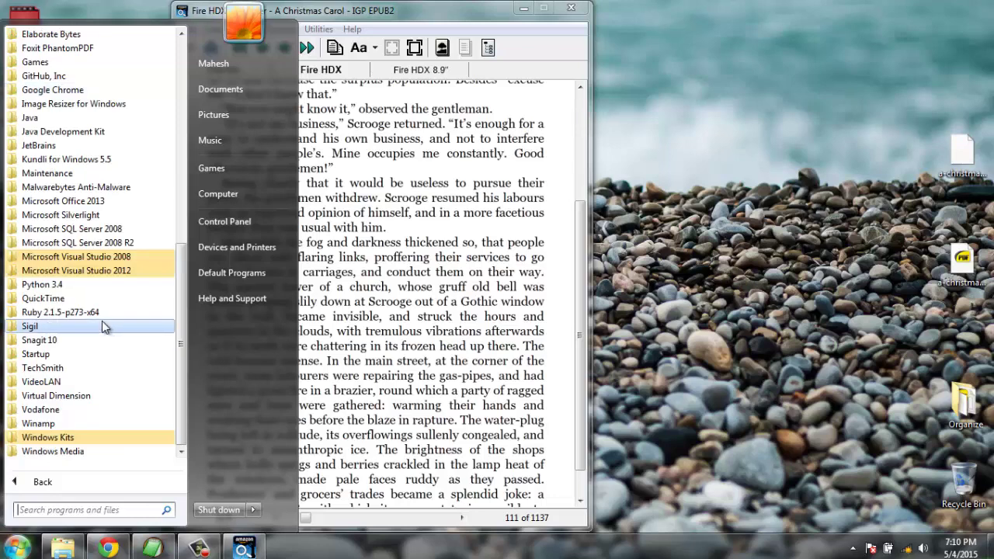
{"action": "left_click", "coordinate": [49, 326]}
{"action": "left_click", "coordinate": [54, 340]}
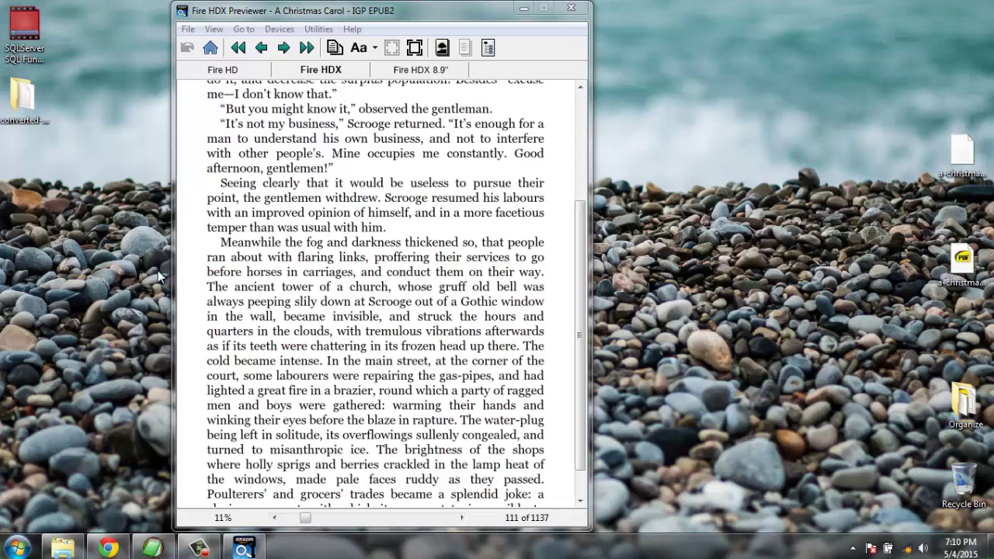
{"action": "left_click", "coordinate": [317, 67]}
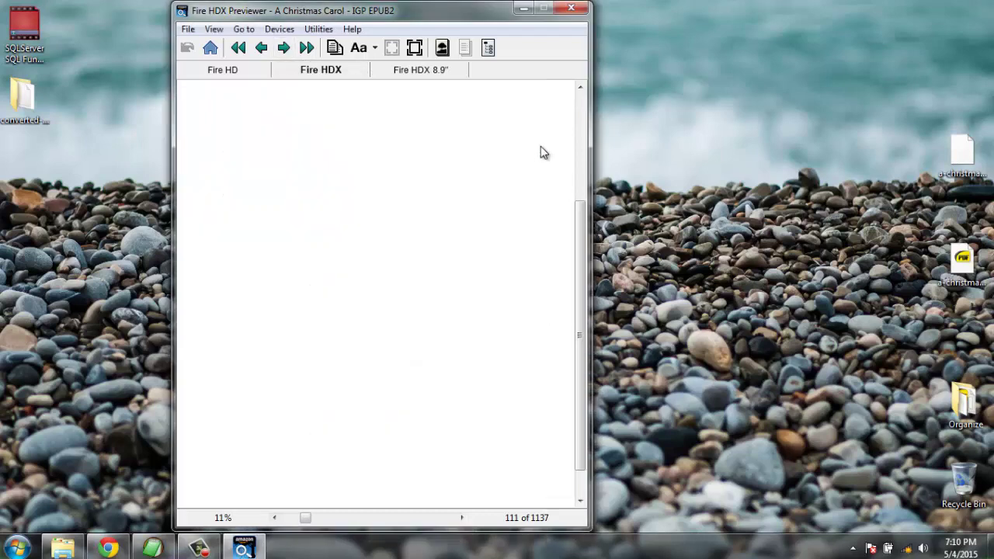
{"action": "left_click", "coordinate": [578, 119]}
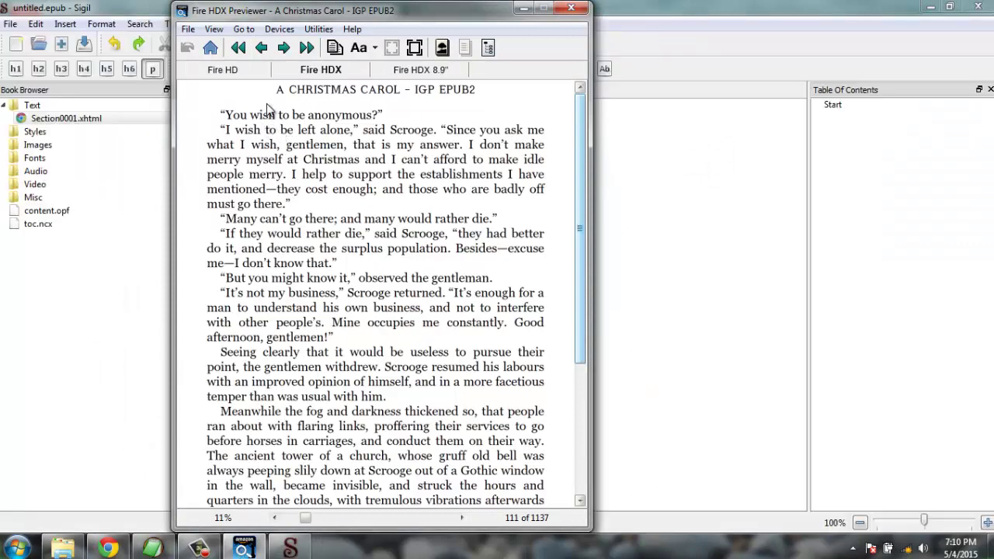
Step: Hide the previewer, check Sigil's save formats, cancel saving untitled.epub, and close Sigil
{"action": "left_click", "coordinate": [522, 9]}
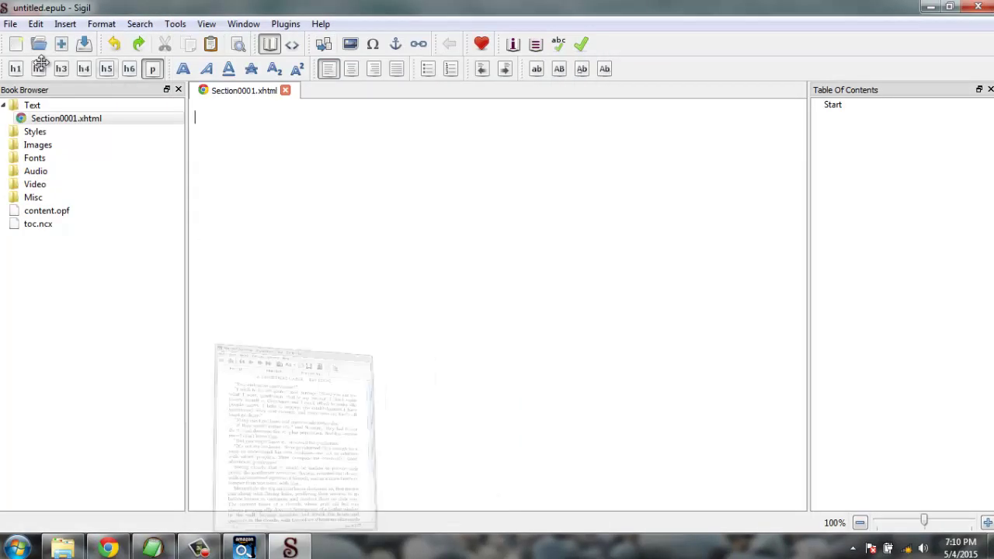
{"action": "left_click", "coordinate": [10, 24]}
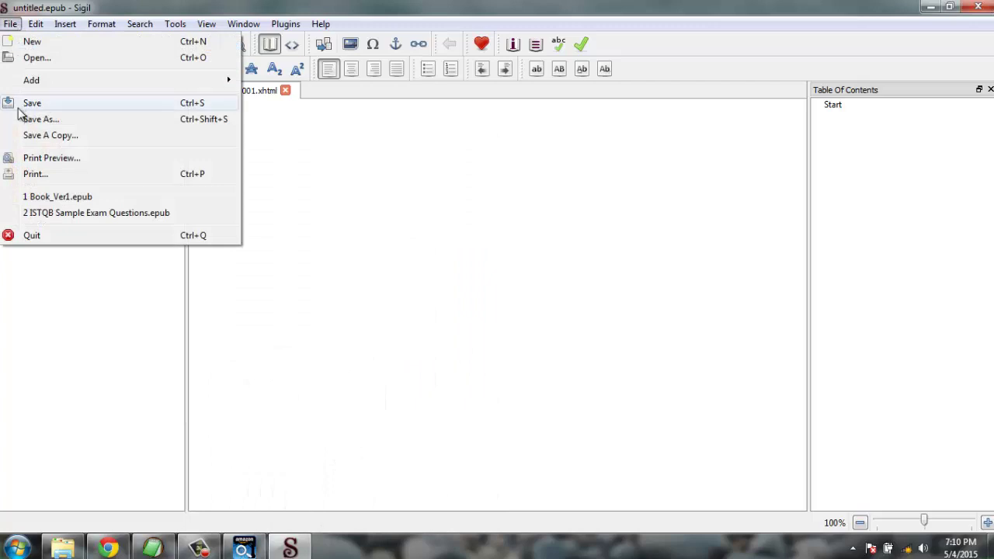
{"action": "left_click", "coordinate": [18, 107]}
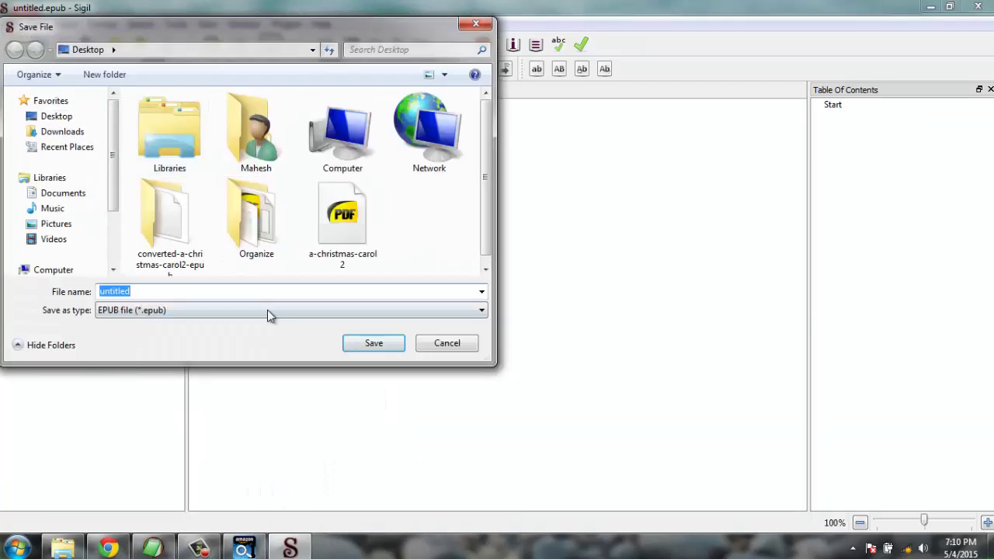
{"action": "left_click", "coordinate": [267, 310]}
{"action": "left_click", "coordinate": [435, 349]}
{"action": "left_click", "coordinate": [434, 349]}
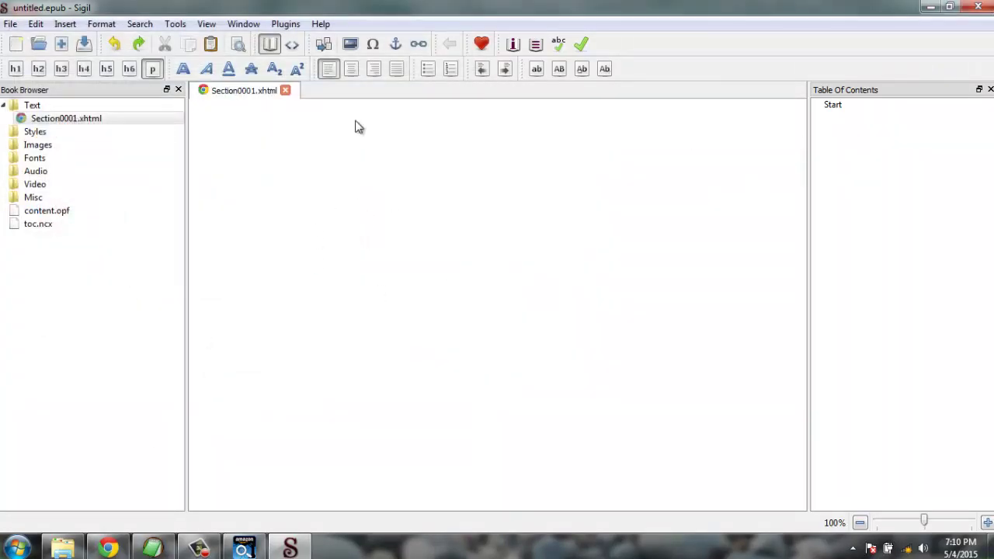
{"action": "left_click", "coordinate": [975, 8]}
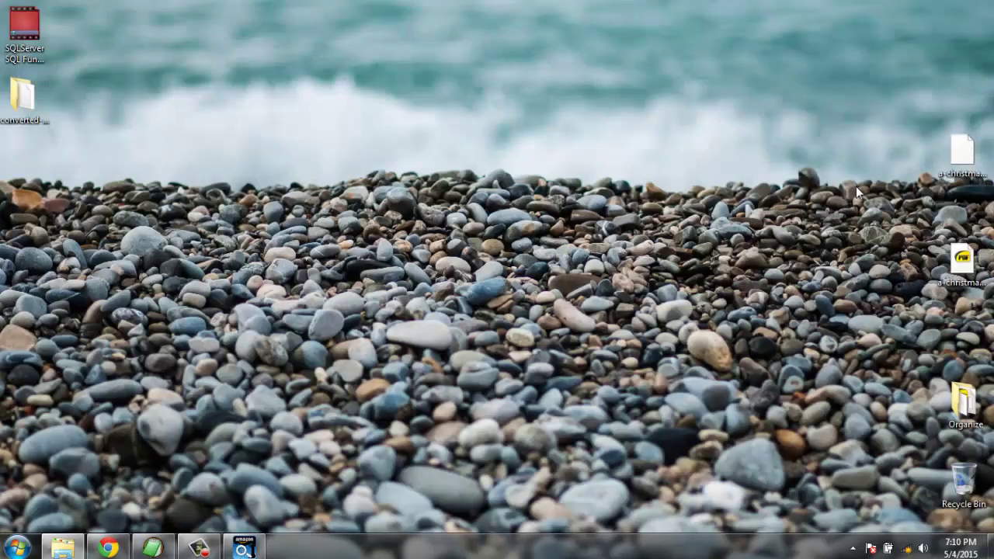
Step: Restore the Fire HDX preview and select the a-christmas-carol2_2015-05-04_19-07-58.mobi file on the desktop
{"action": "left_click", "coordinate": [244, 547]}
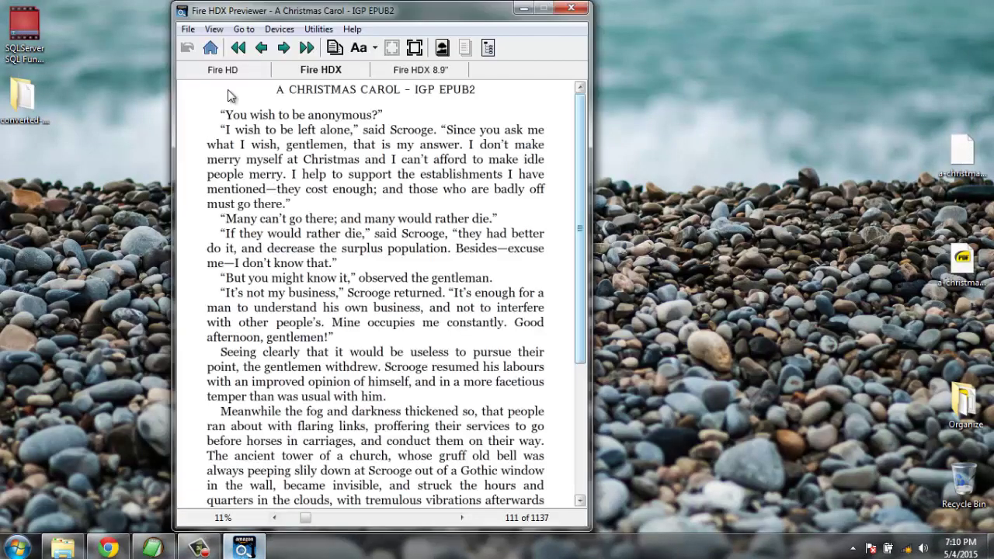
{"action": "left_click", "coordinate": [961, 164]}
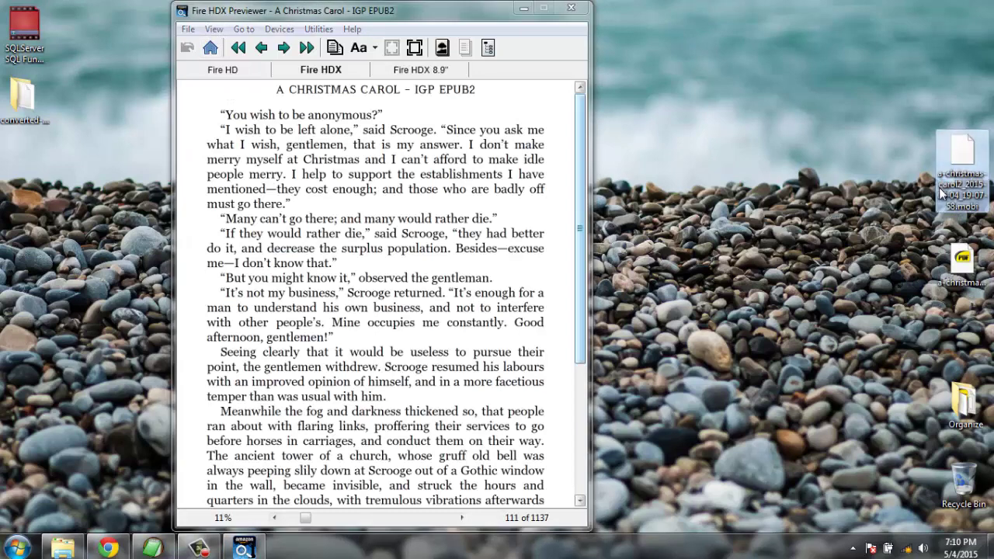